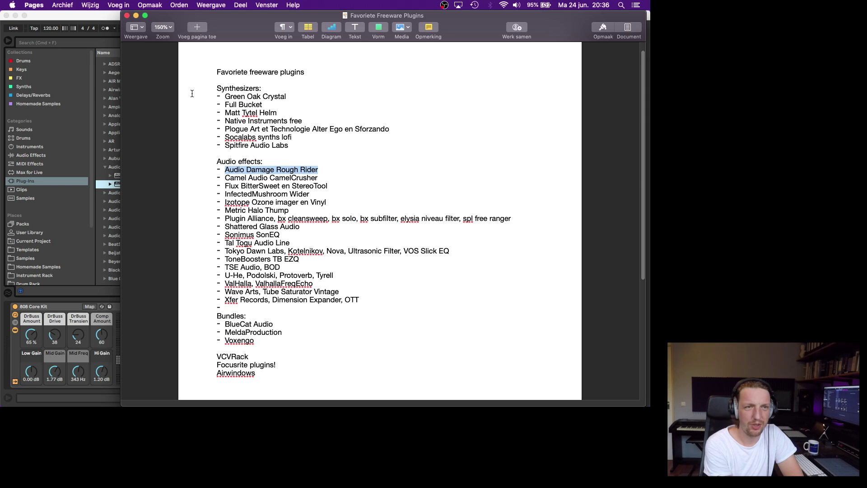
Switch to Live, fold the 808 Core Kit rack, add RoughRider2 after it and move the plug-in window over the session view.
left_click(70, 18)
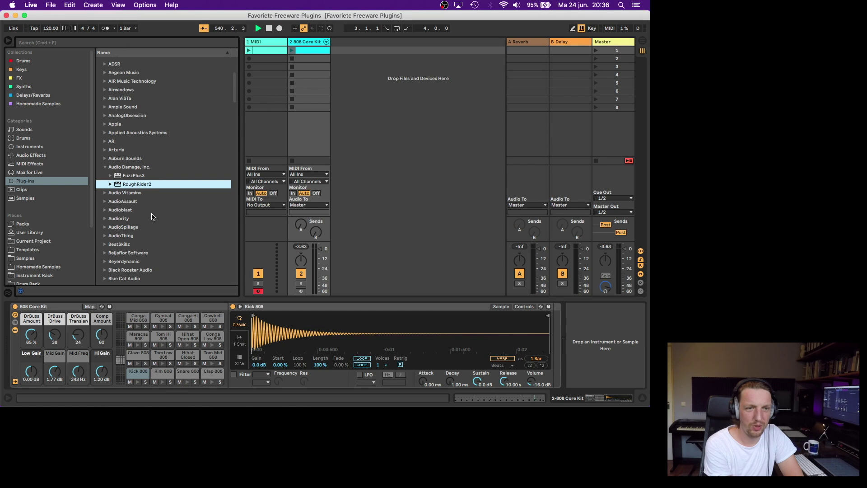
double_click(57, 311)
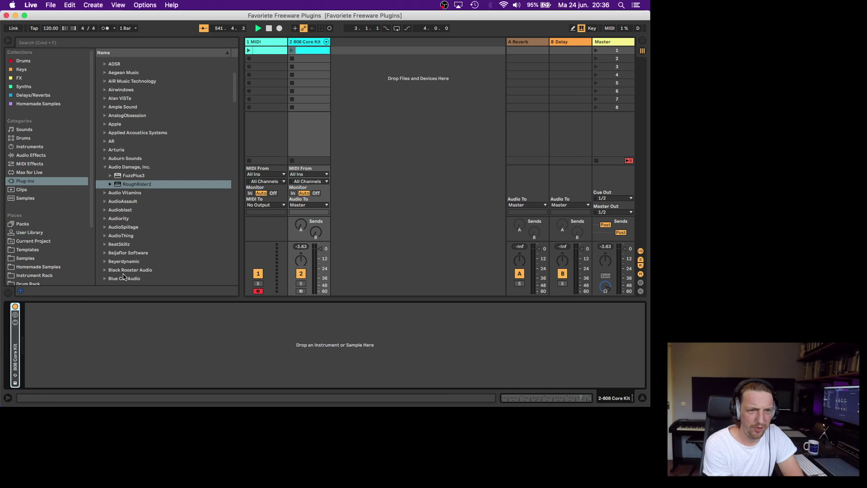
double_click(138, 184)
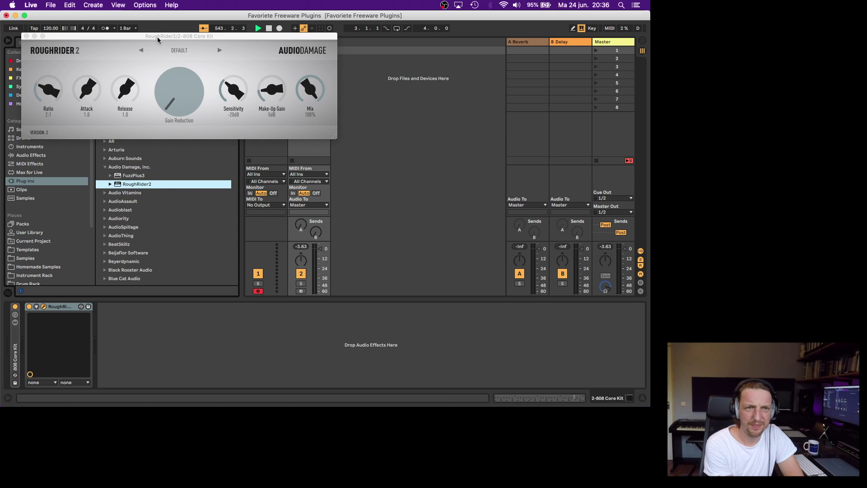
left_click_drag(159, 36, 375, 148)
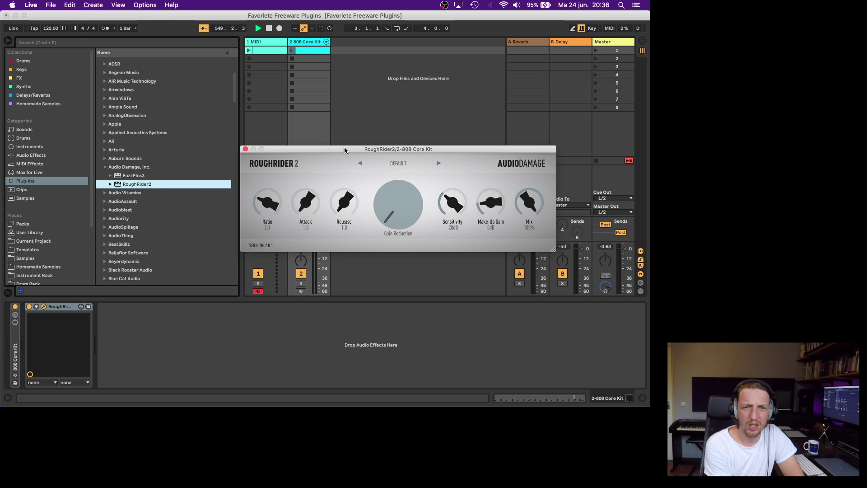
left_click_drag(344, 149, 347, 157)
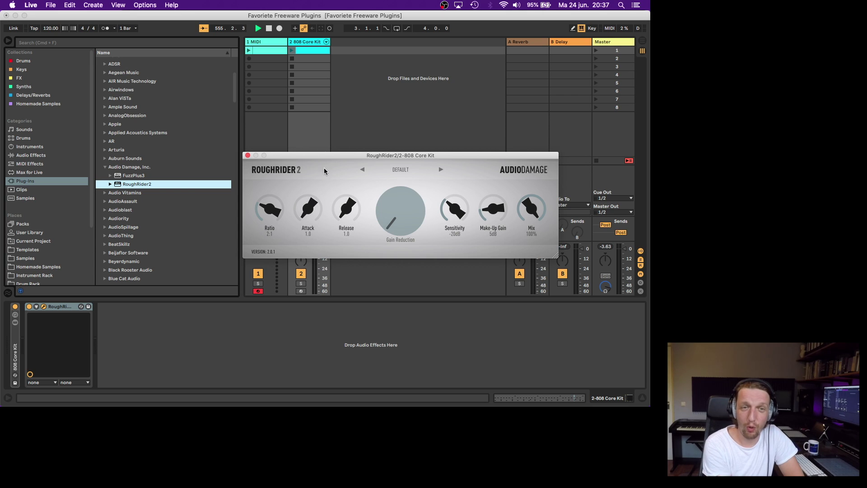
Bypass RoughRider2 and launch the 808 Core Kit drum clip to hear it uncompressed.
left_click(307, 54)
left_click(29, 306)
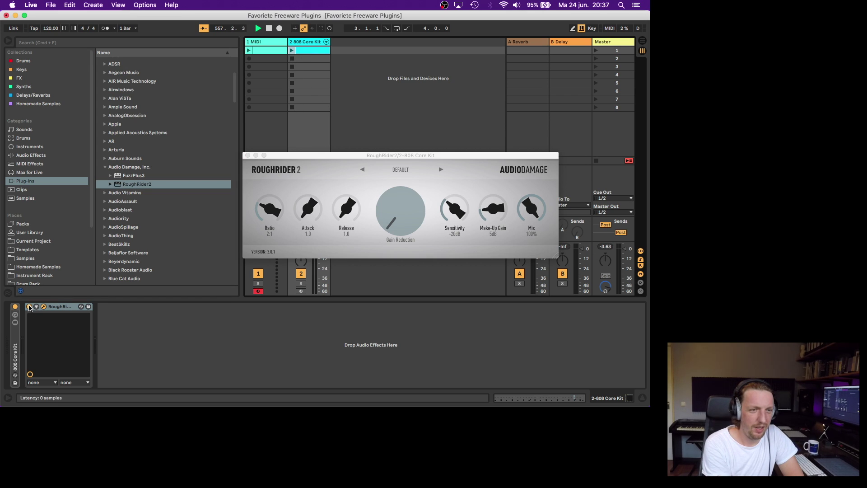
left_click(377, 155)
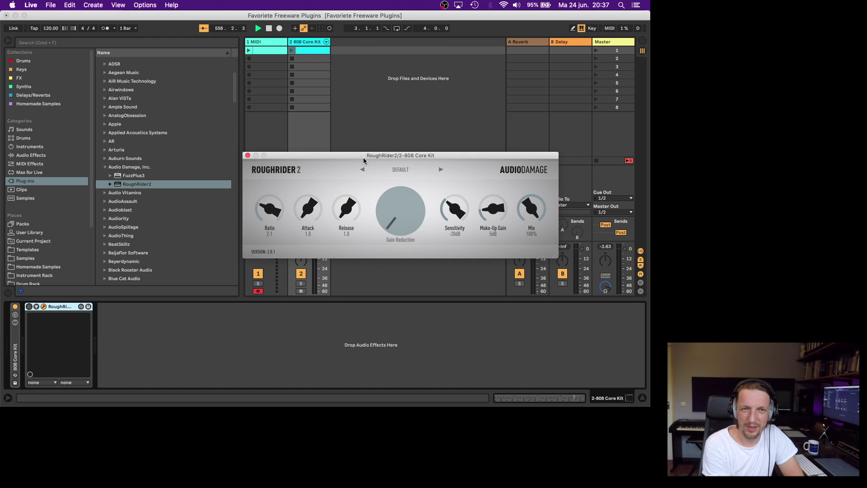
left_click(292, 50)
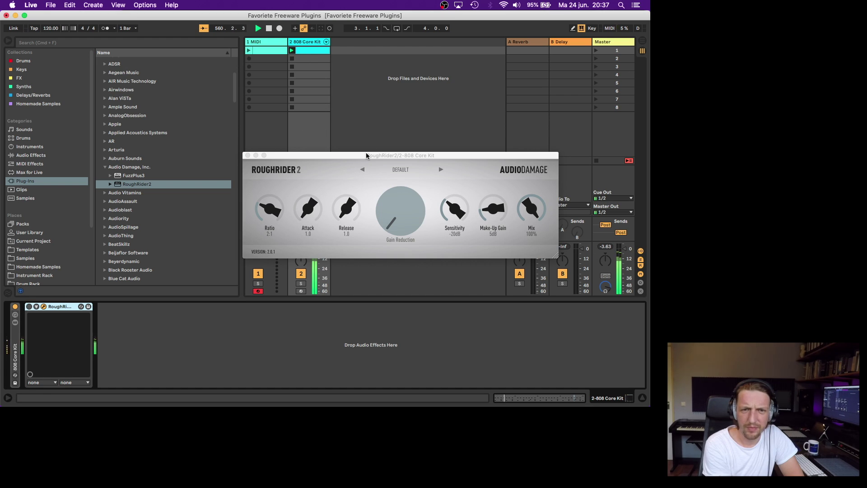
left_click_drag(366, 154, 368, 158)
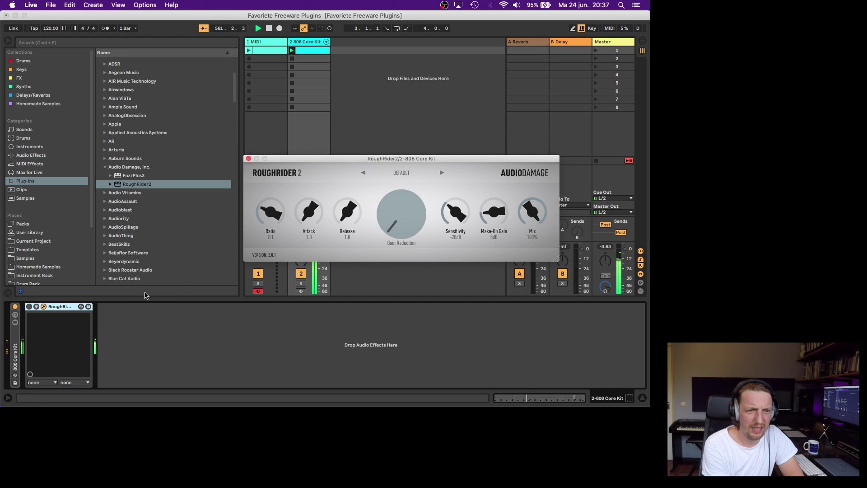
Re-enable RoughRider2 and set its ratio to 4:1 and its attack to 2.0 while the drum clip plays.
left_click(30, 308)
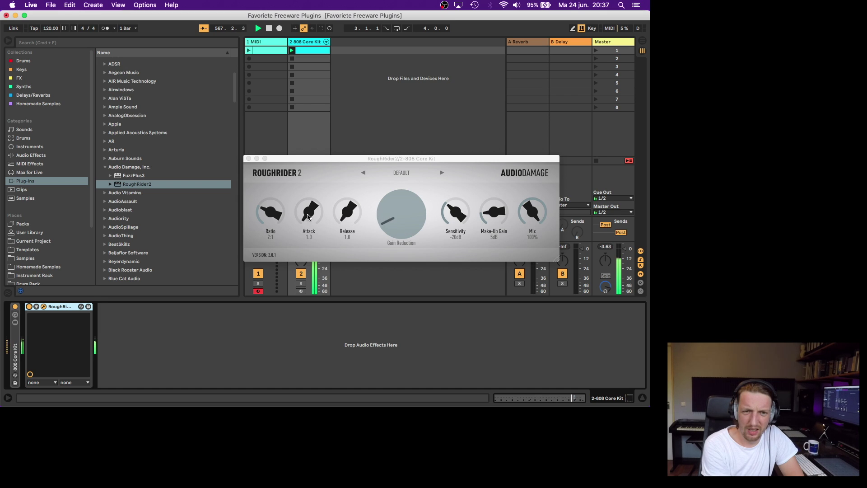
left_click(271, 217)
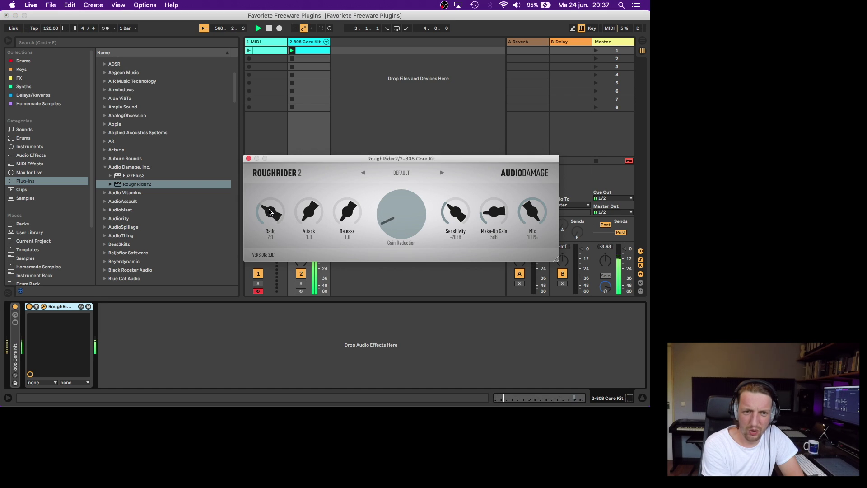
left_click_drag(271, 217, 270, 203)
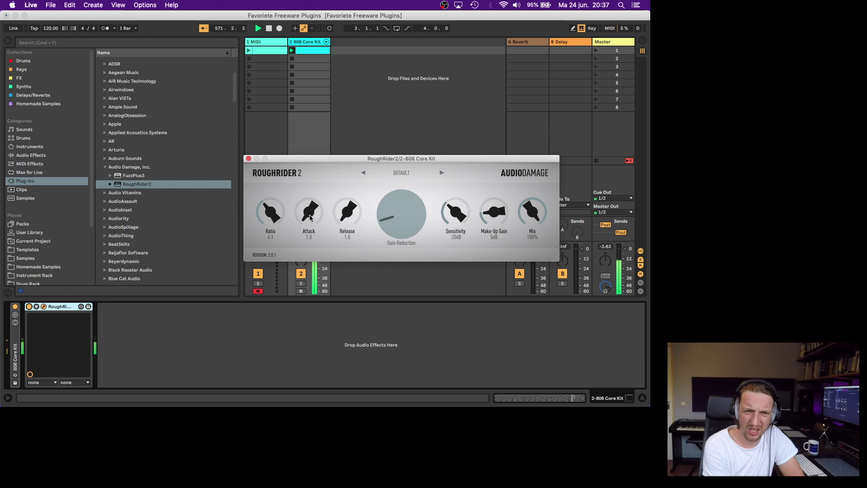
left_click_drag(310, 218, 311, 207)
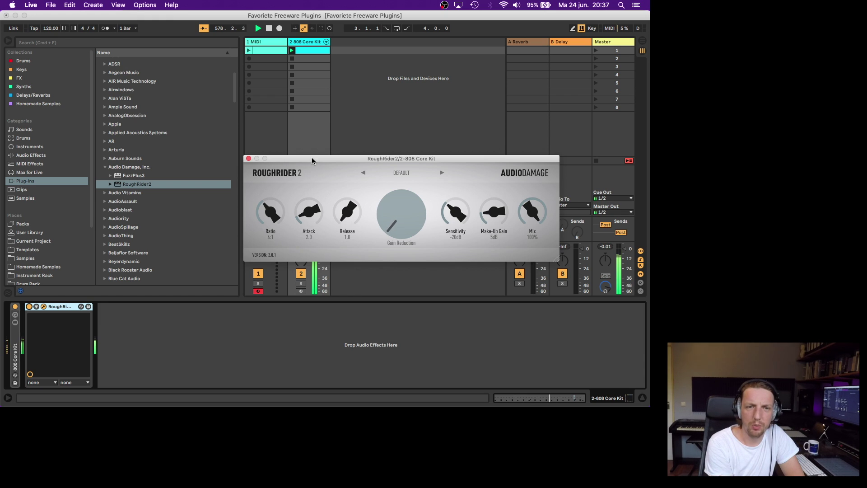
Stop the drum clip, hide the clip detail view and move the RoughRider2 window up over the clip slots.
left_click_drag(312, 160, 317, 200)
left_click(309, 50)
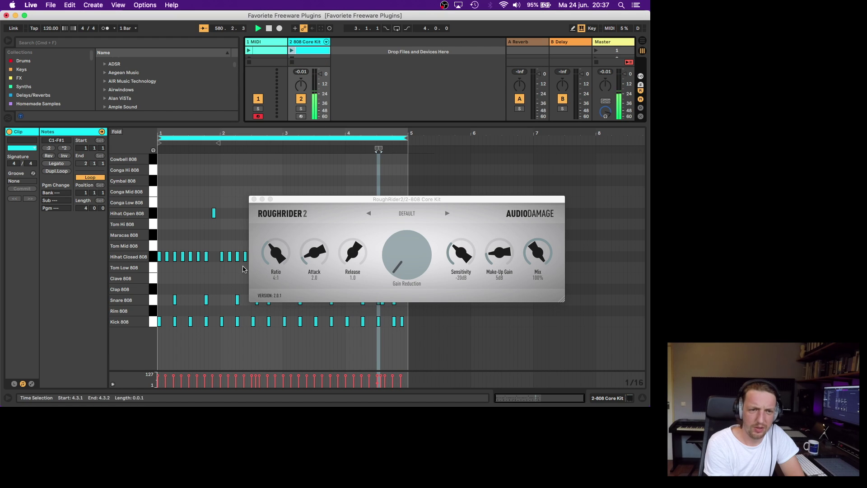
key("super+alt+l")
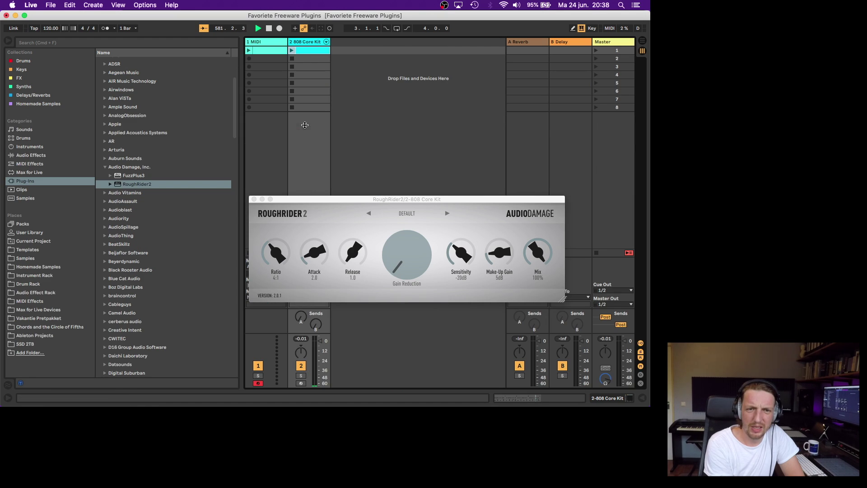
left_click_drag(340, 198, 337, 141)
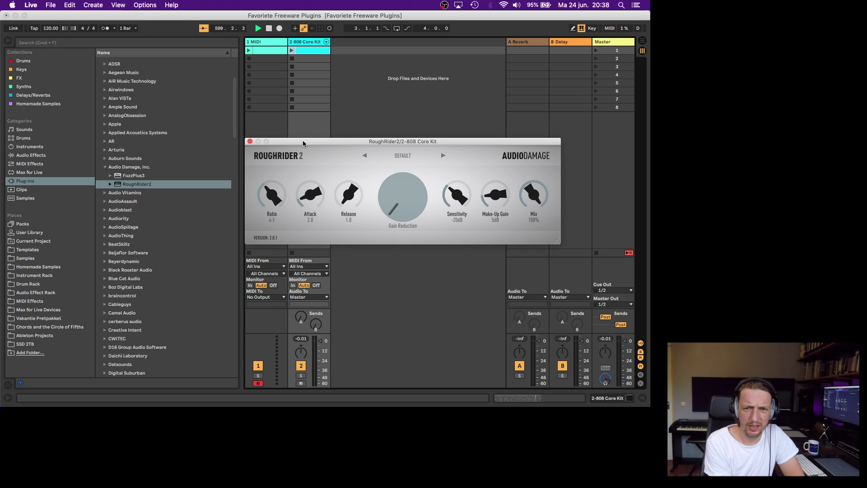
left_click_drag(302, 143, 300, 140)
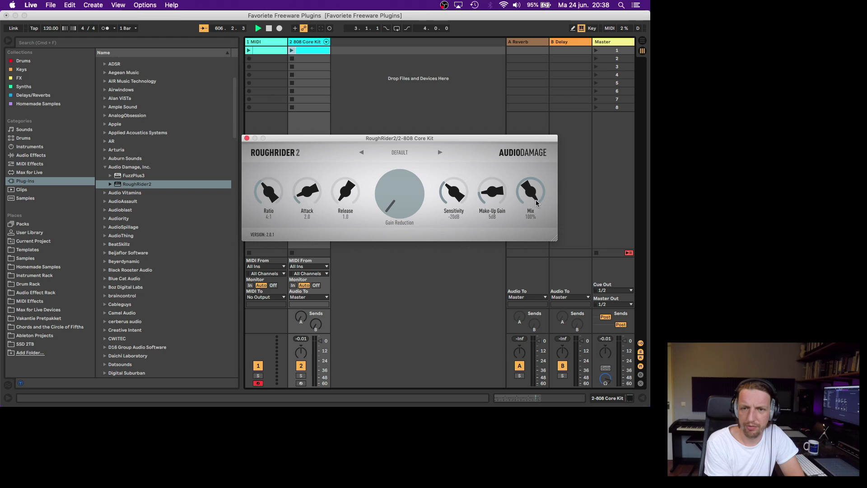
left_click_drag(276, 139, 292, 121)
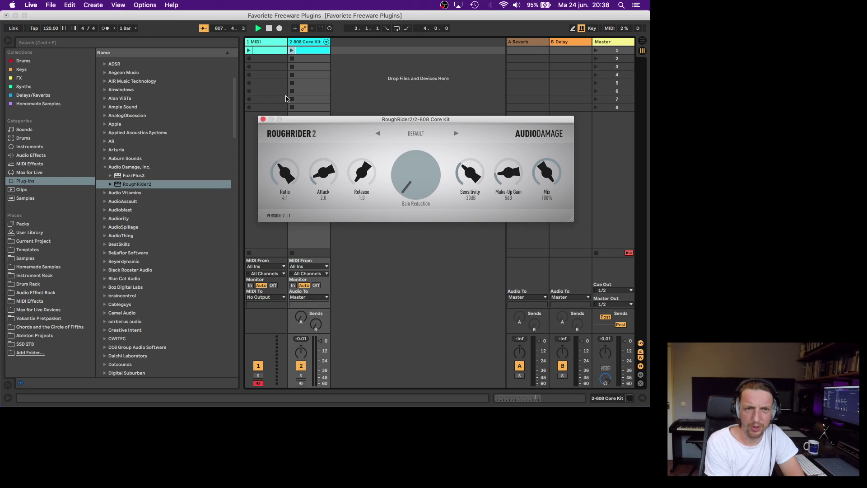
Launch the drum clip and set RoughRider2's sensitivity to -44 dB and its attack to 1.0.
left_click(293, 50)
left_click_drag(391, 119, 359, 126)
left_click_drag(439, 174, 442, 149)
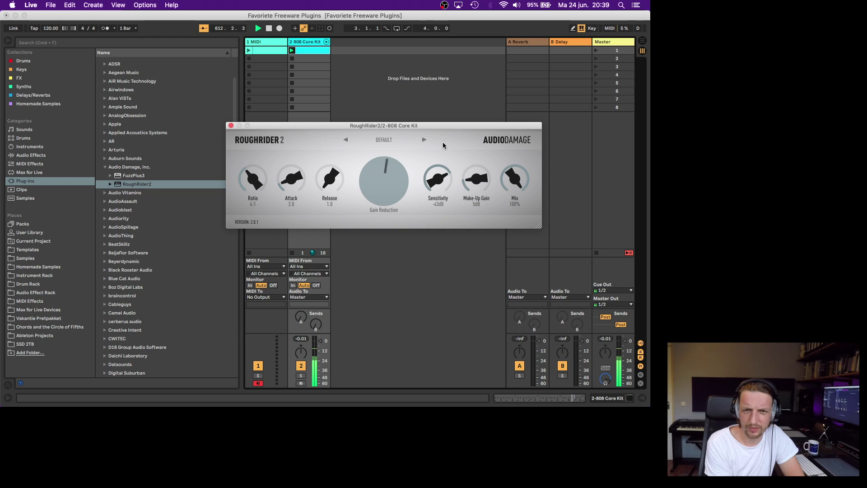
left_click_drag(442, 142, 443, 140)
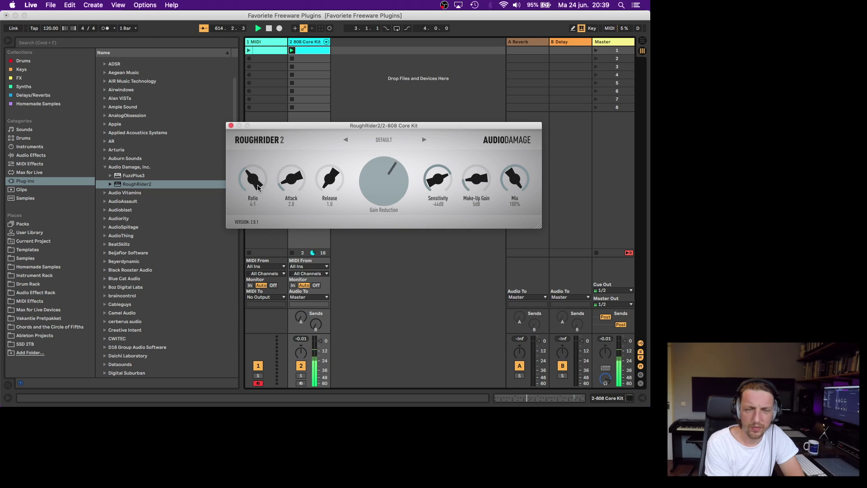
left_click_drag(291, 177, 298, 206)
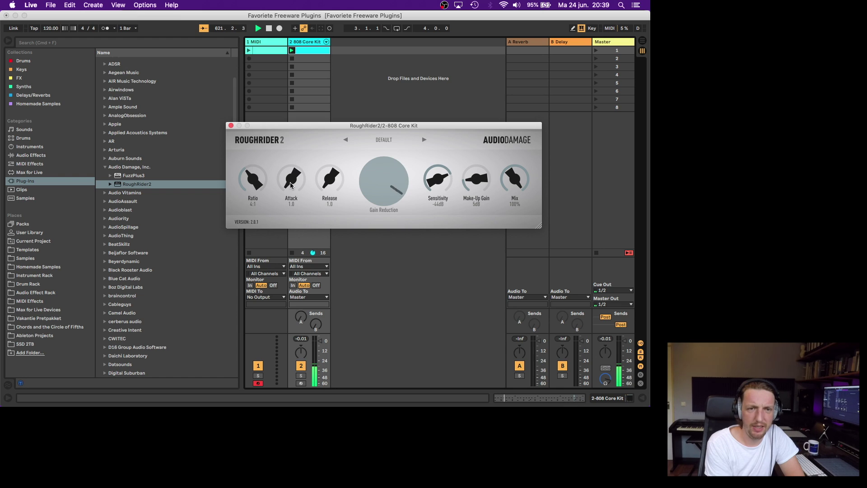
With the drum clip stopped, set RoughRider2's mix to 59% and close the plug-in window.
left_click_drag(303, 127, 322, 131)
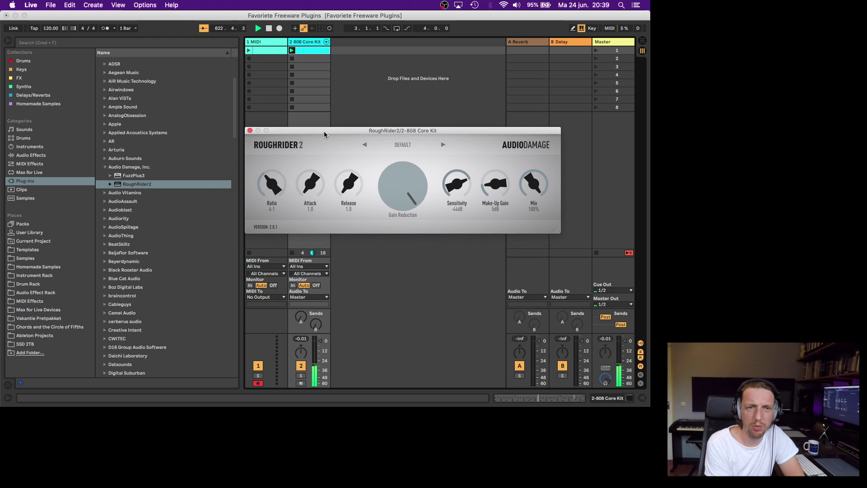
left_click(292, 252)
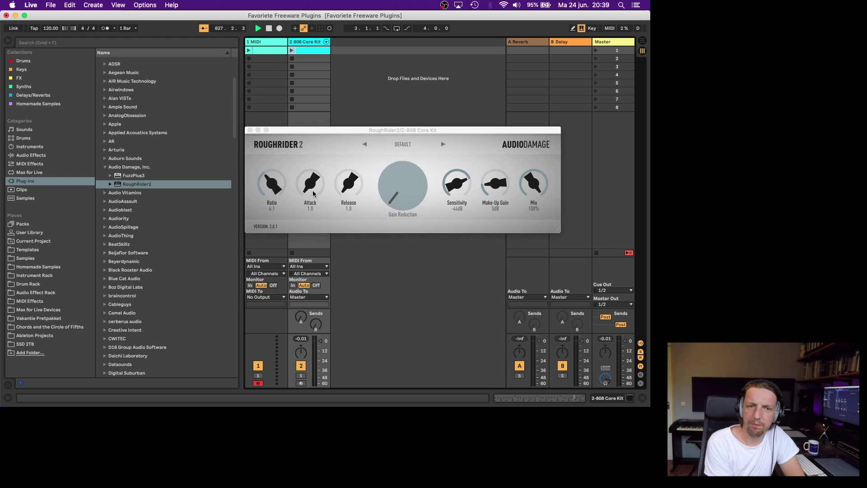
left_click_drag(533, 184, 532, 231)
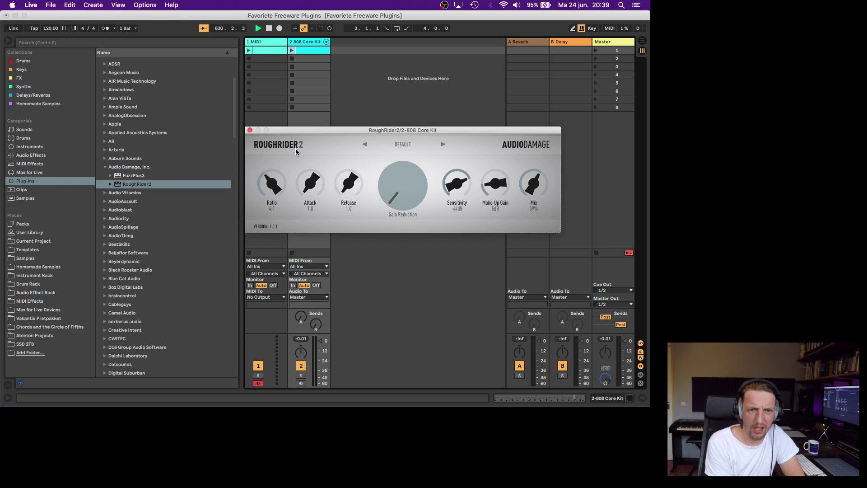
left_click(250, 130)
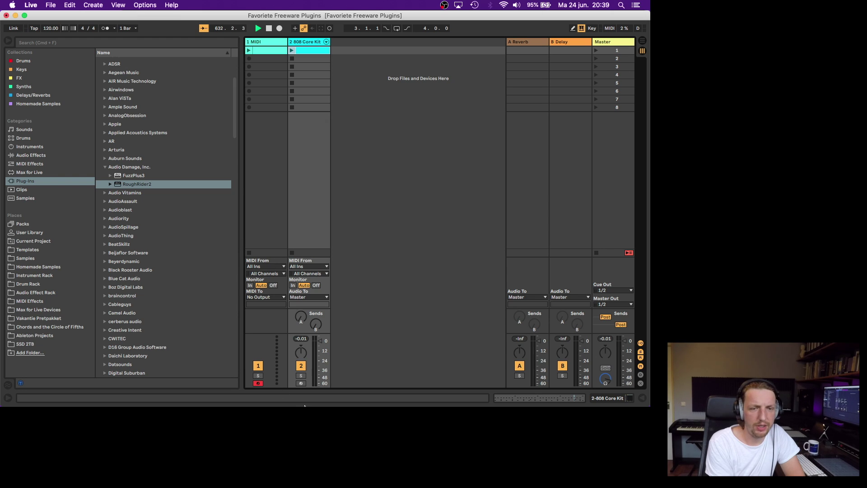
Switch to the Favoriete Freeware Plugins document in Pages and place the cursor at the Camel Audio CamelCrusher entry.
mouse_move(298, 404)
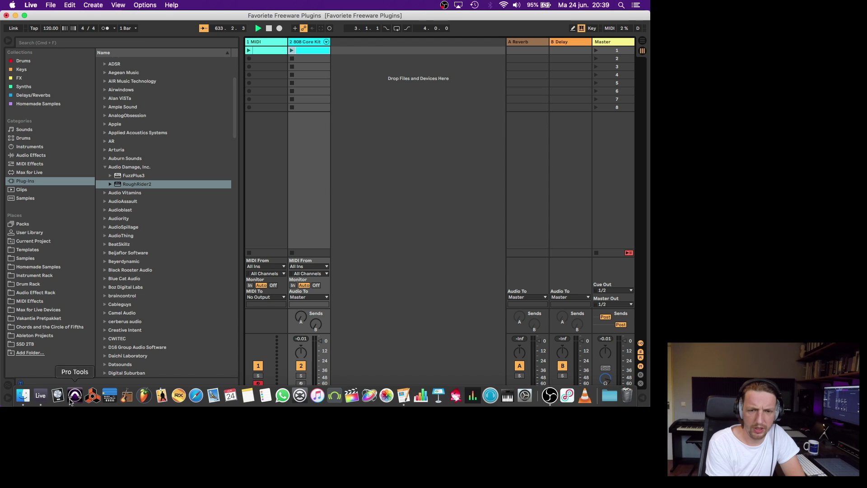
left_click(403, 395)
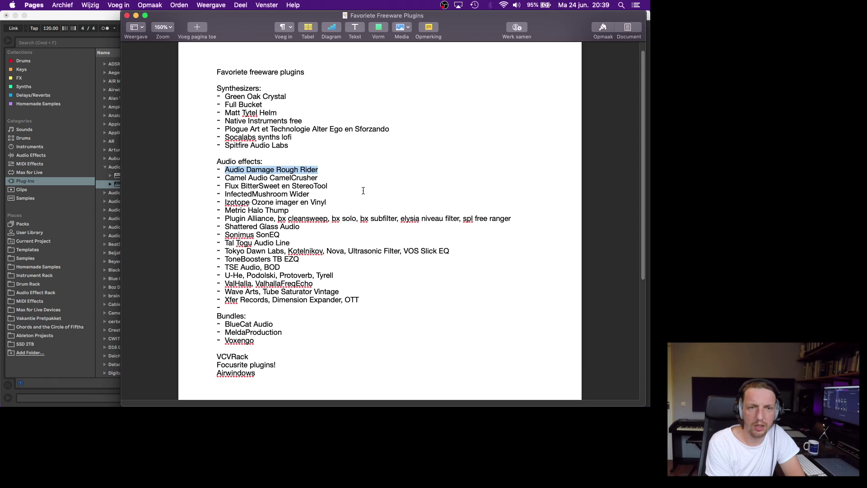
left_click(227, 177)
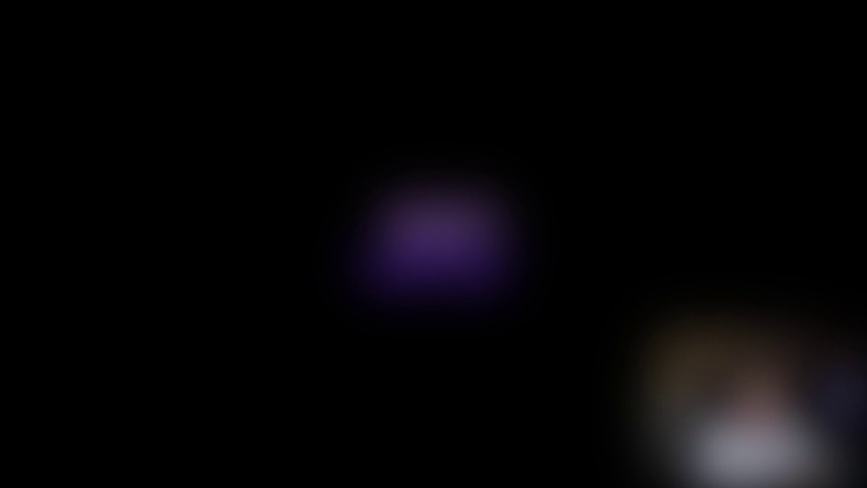